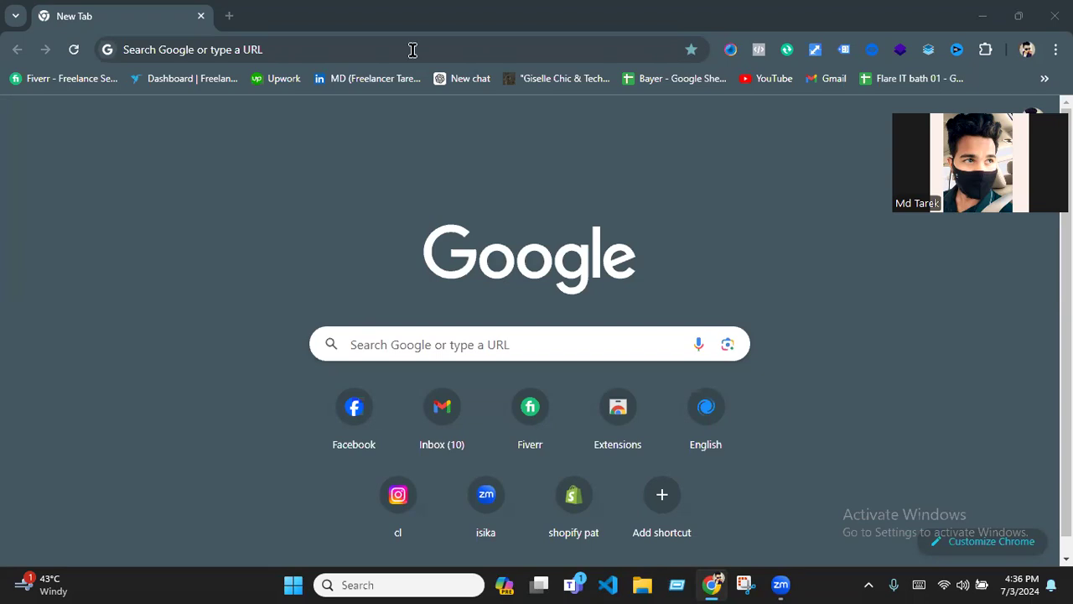
- Go to business.facebook.com and open the settings of the Impel business portfolio
click(293, 59)
text(b)
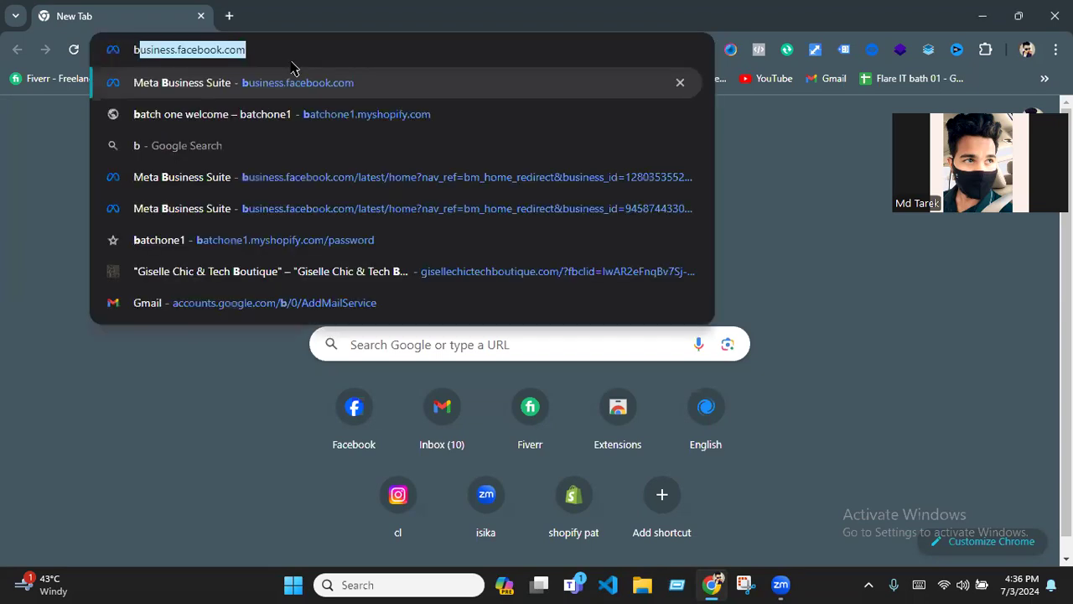
key(Return)
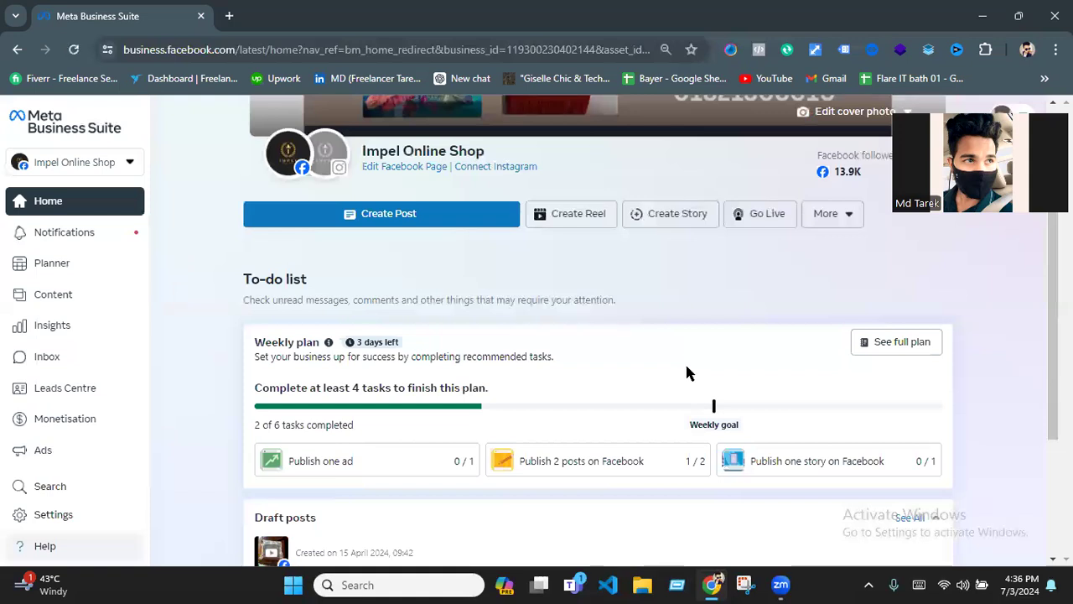
click(128, 166)
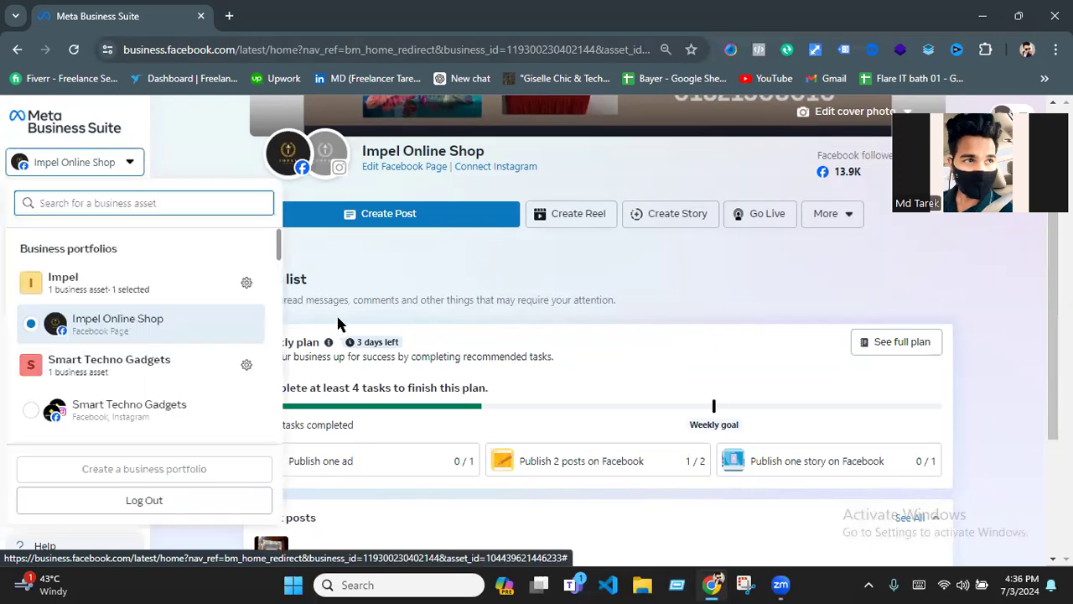
click(246, 284)
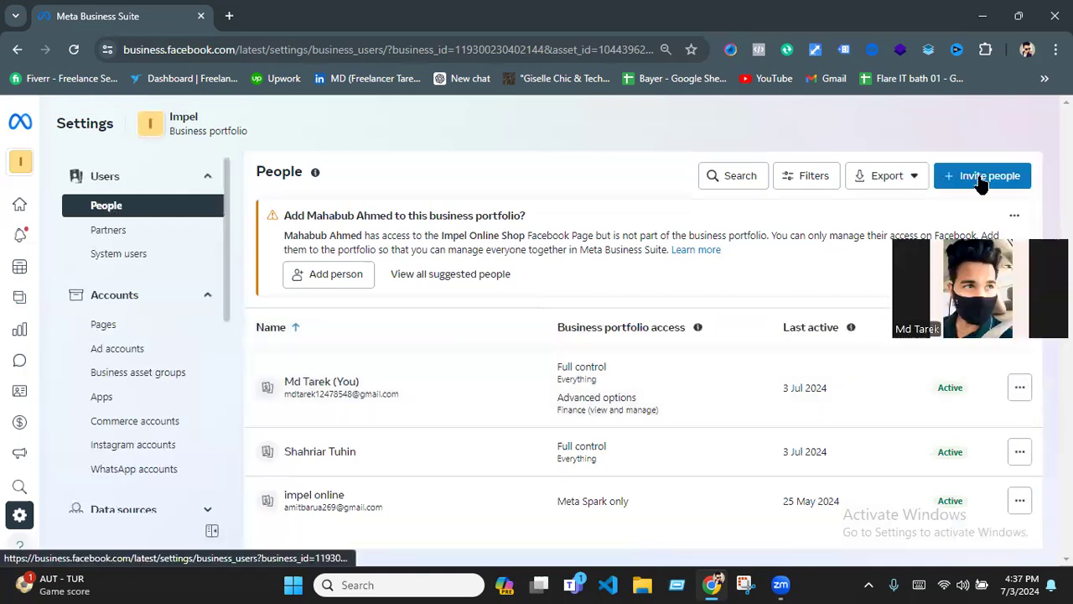
- Start inviting a person to the Impel business portfolio and enter the invitee's email address
click(990, 178)
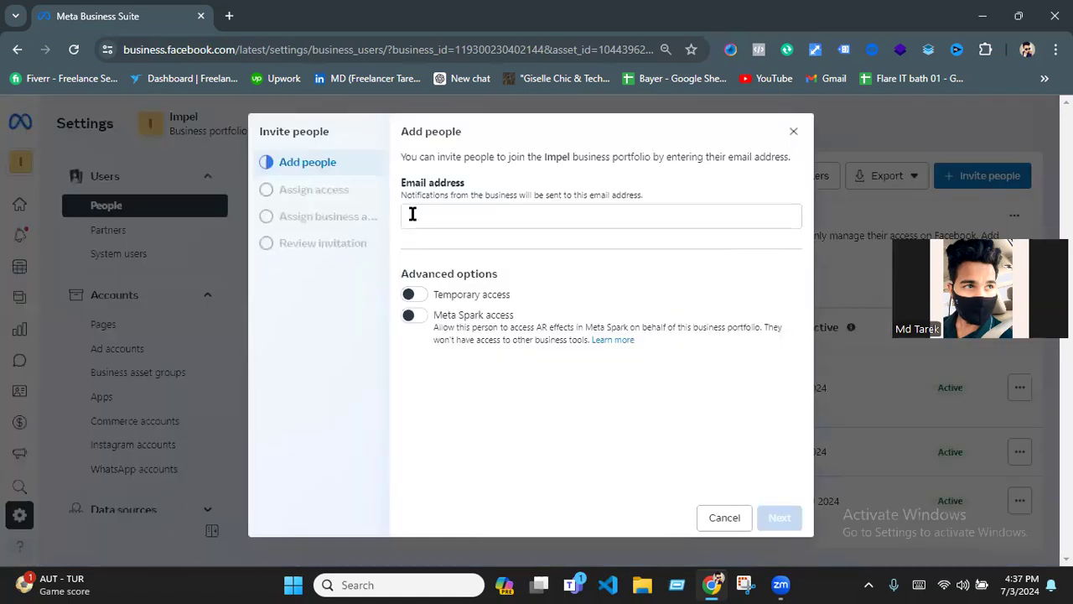
click(412, 217)
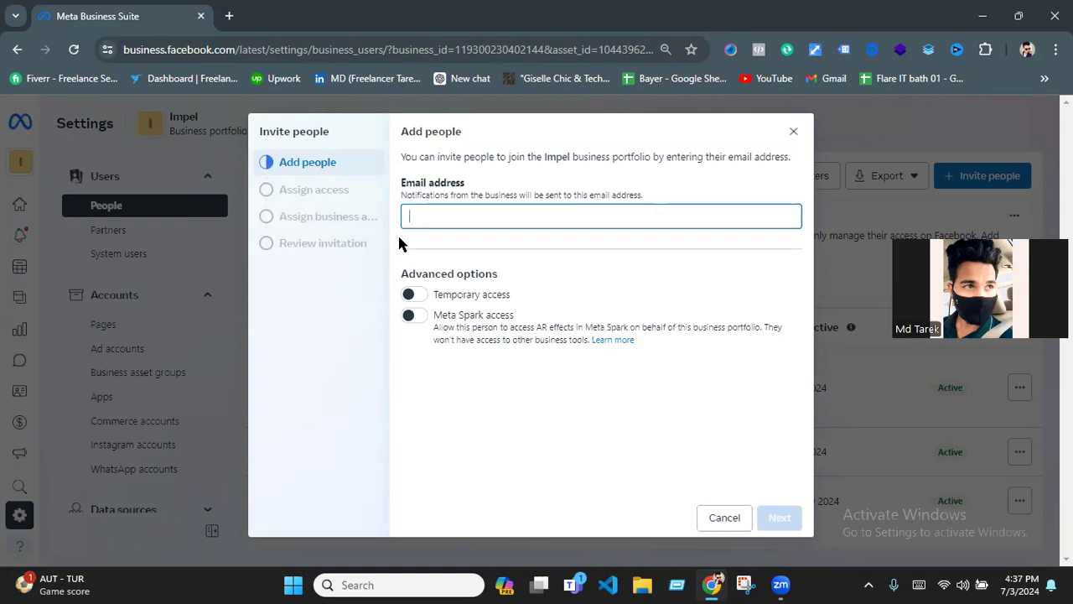
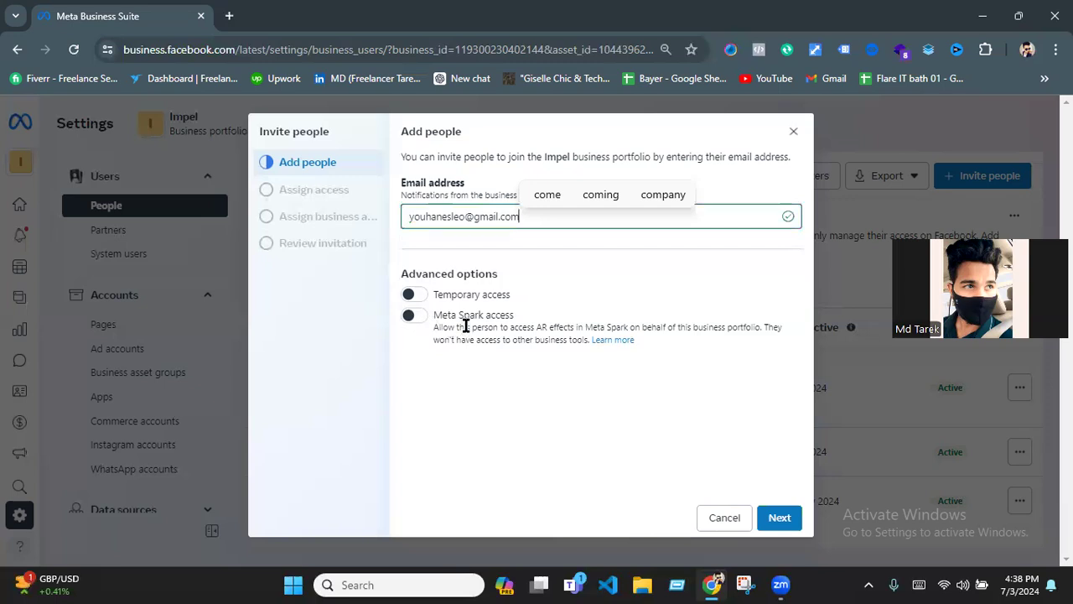
click(410, 318)
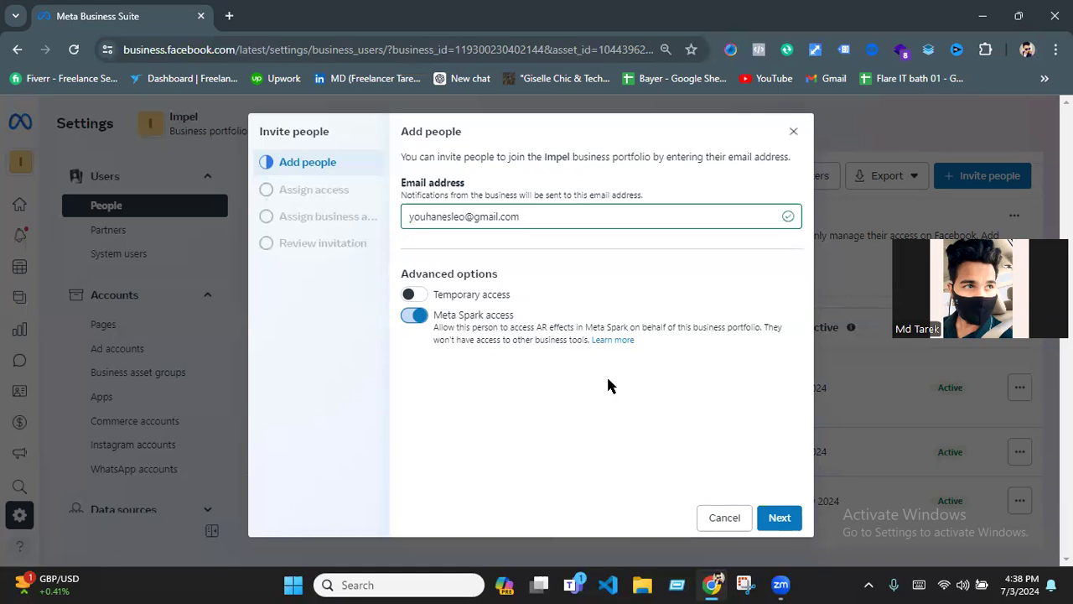
click(783, 520)
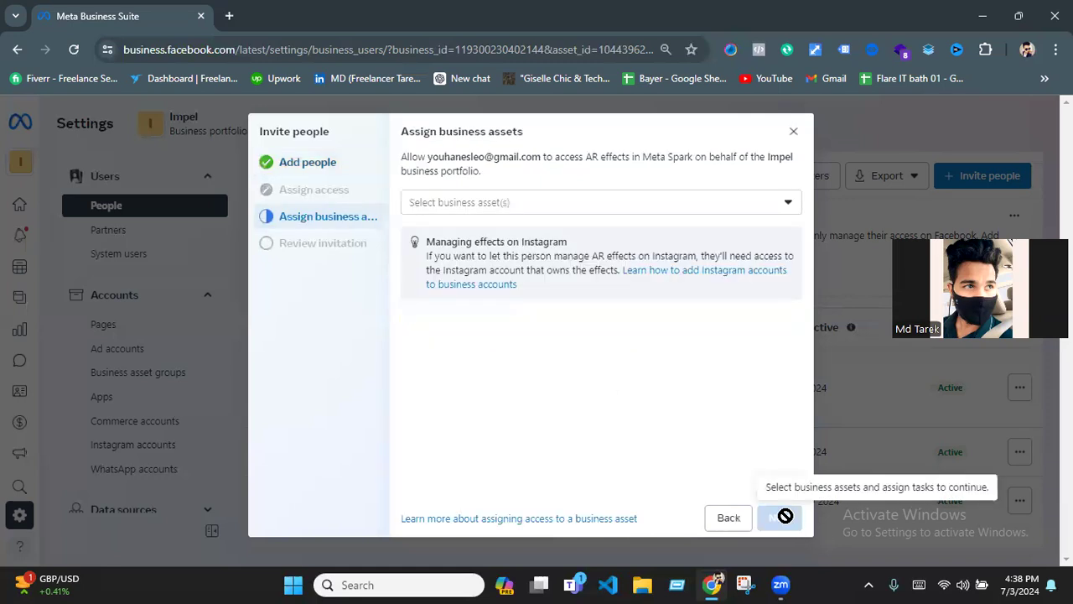
click(789, 208)
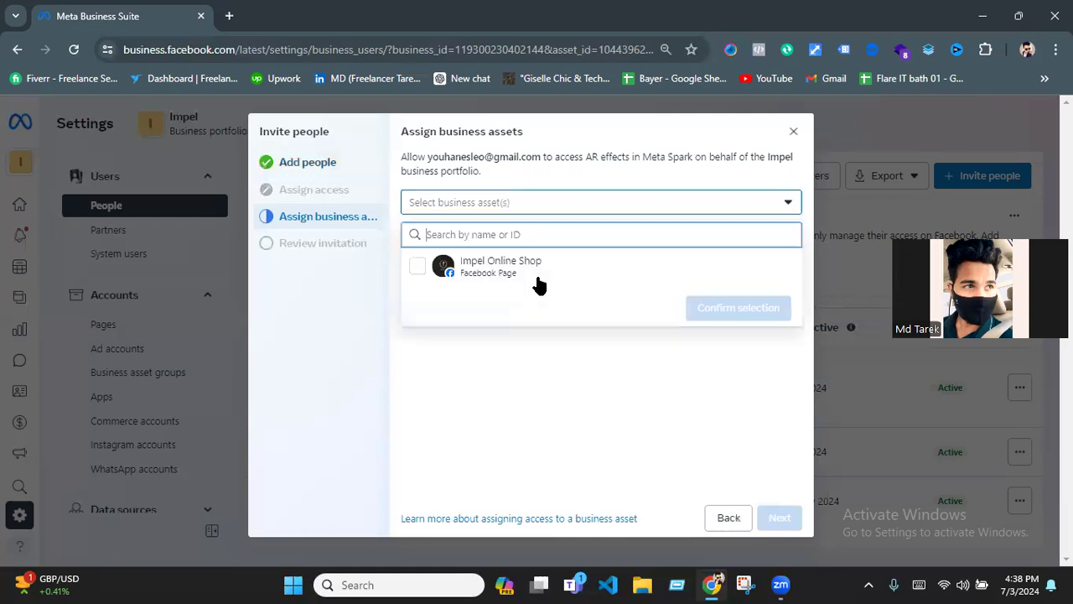
click(419, 267)
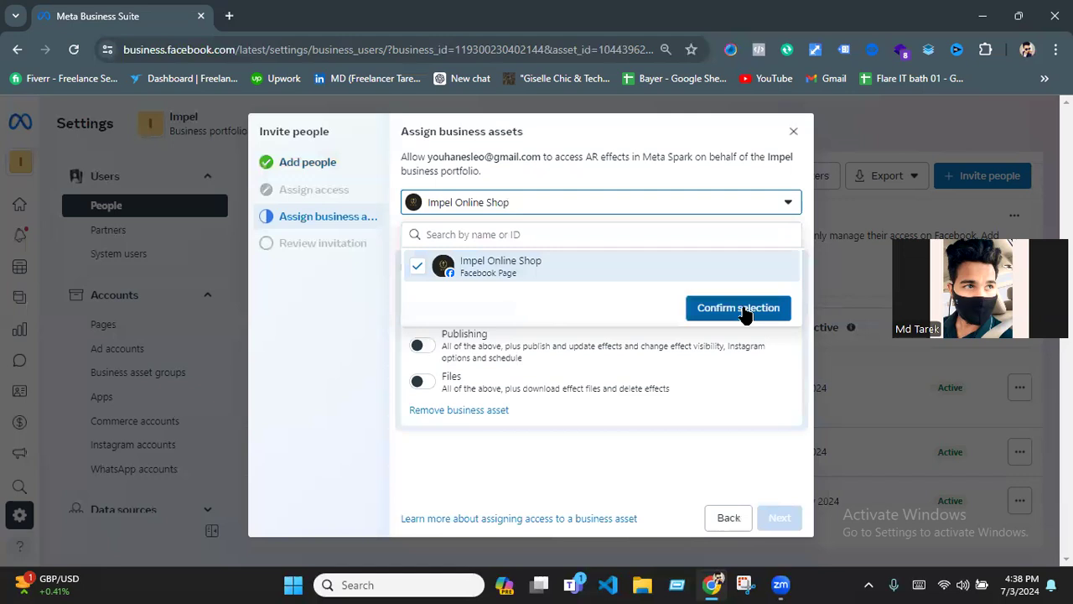
click(790, 208)
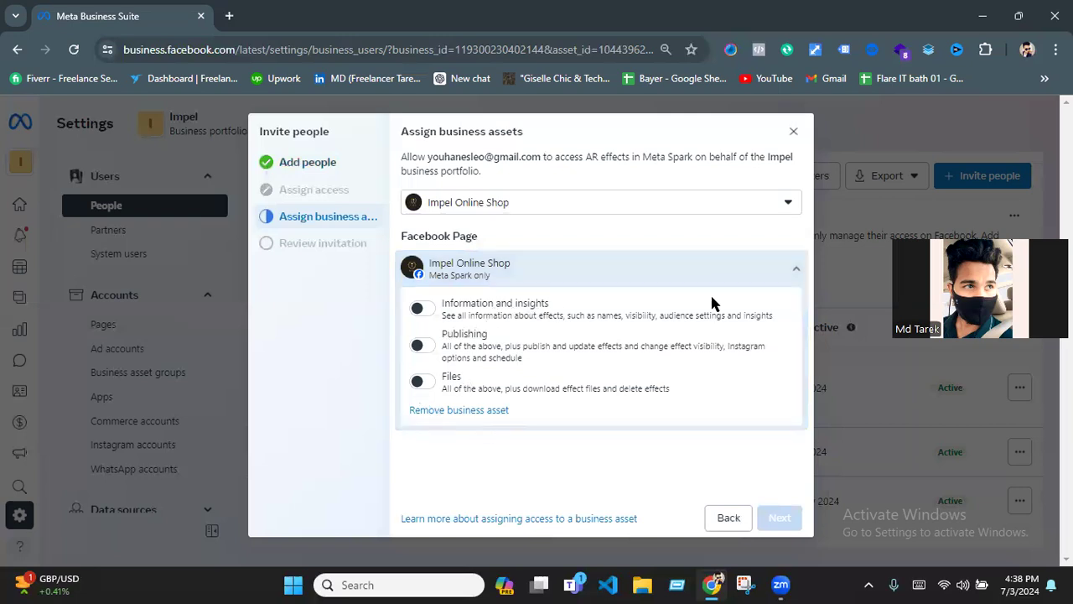
click(789, 204)
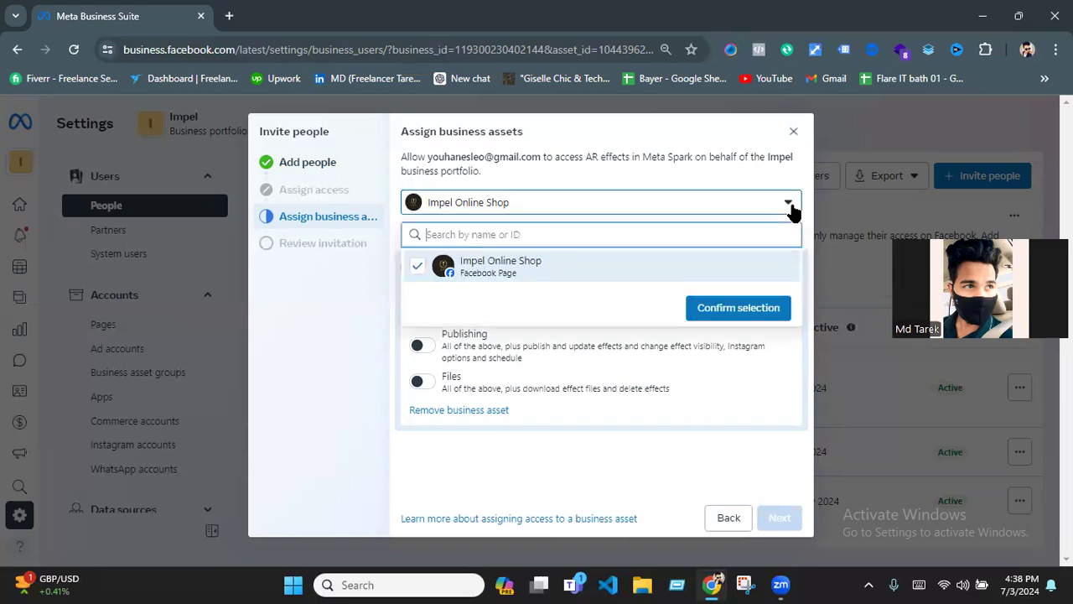
click(746, 311)
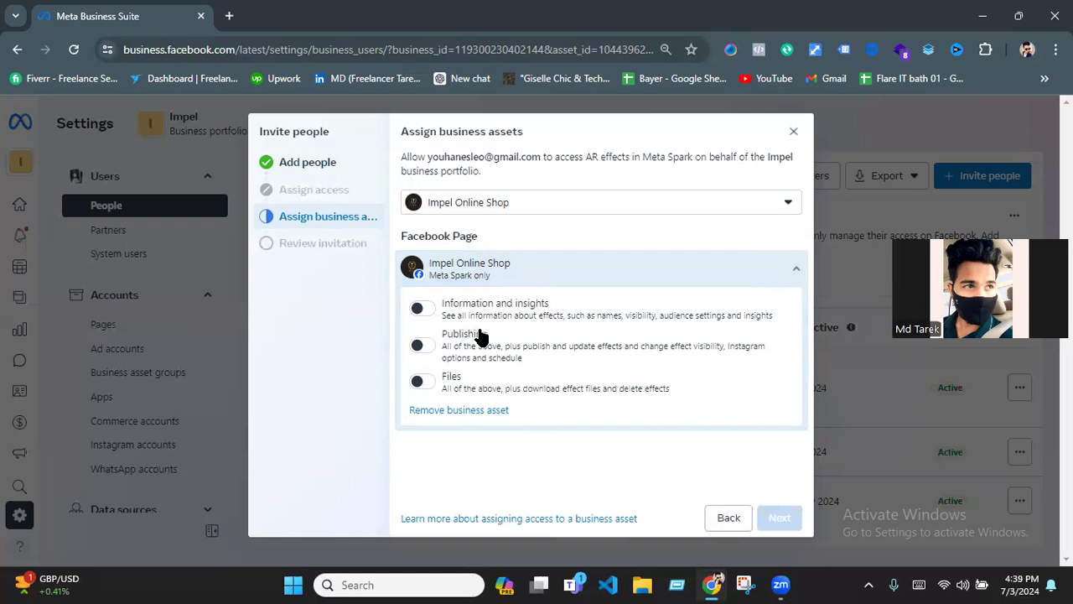
click(728, 519)
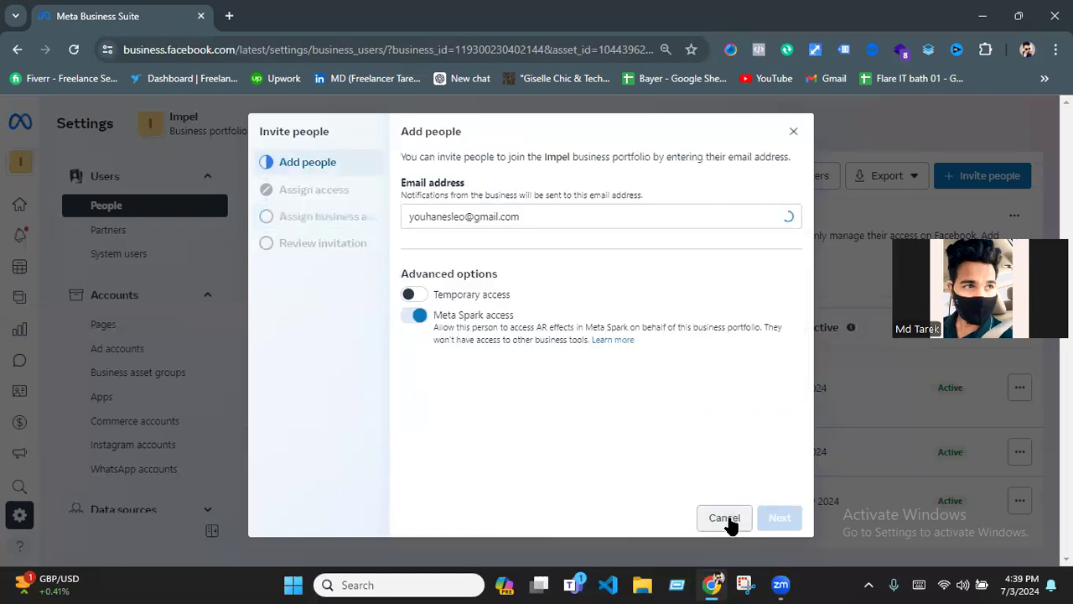
click(417, 316)
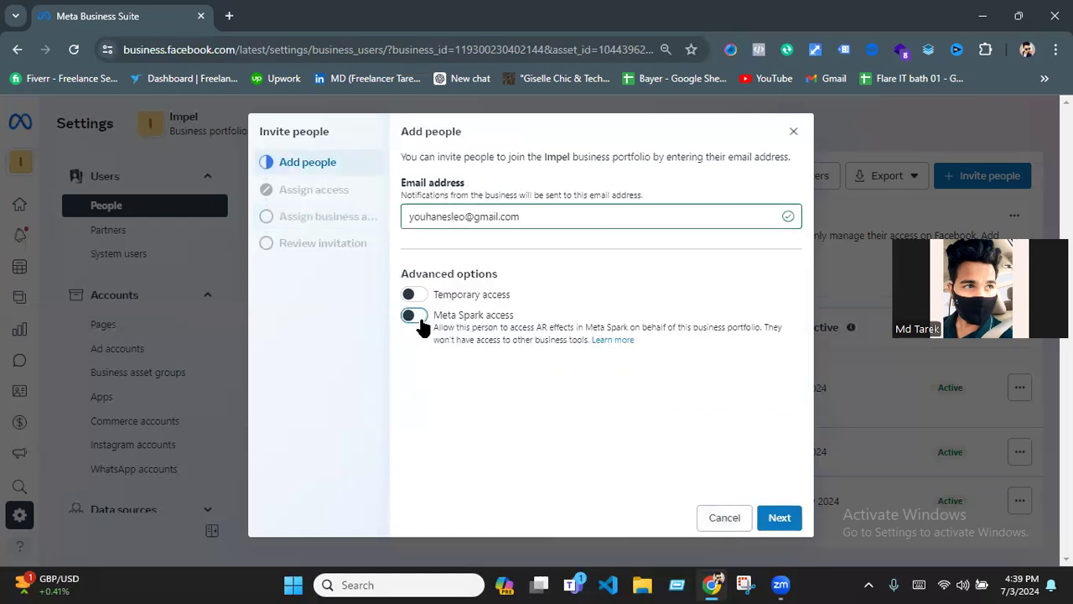
- Assign the invitee full control over everything in the portfolio, plus the advanced Finance option Manage
click(785, 520)
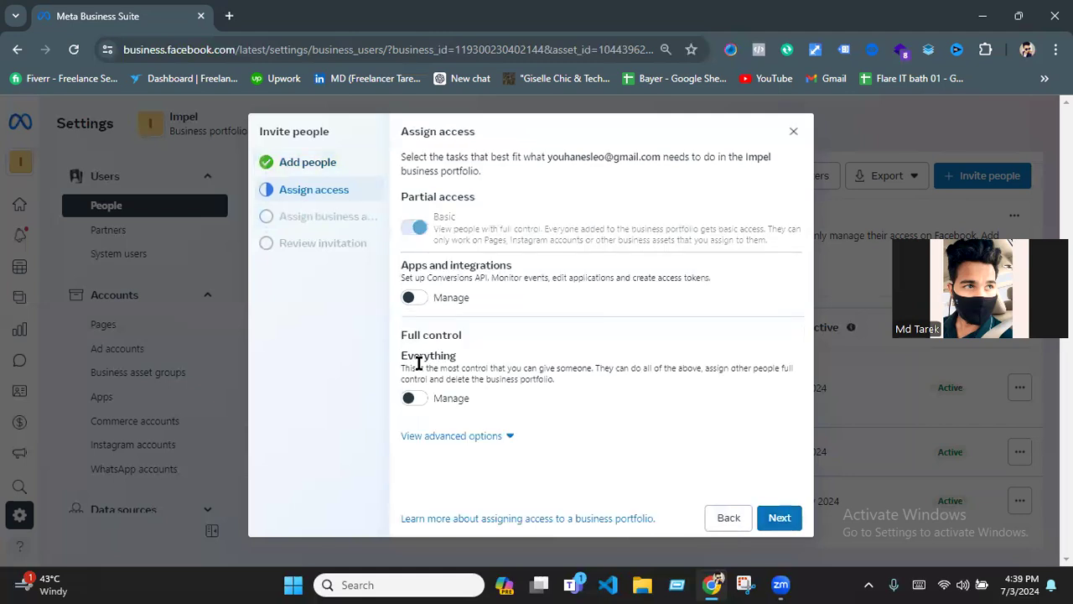
click(411, 399)
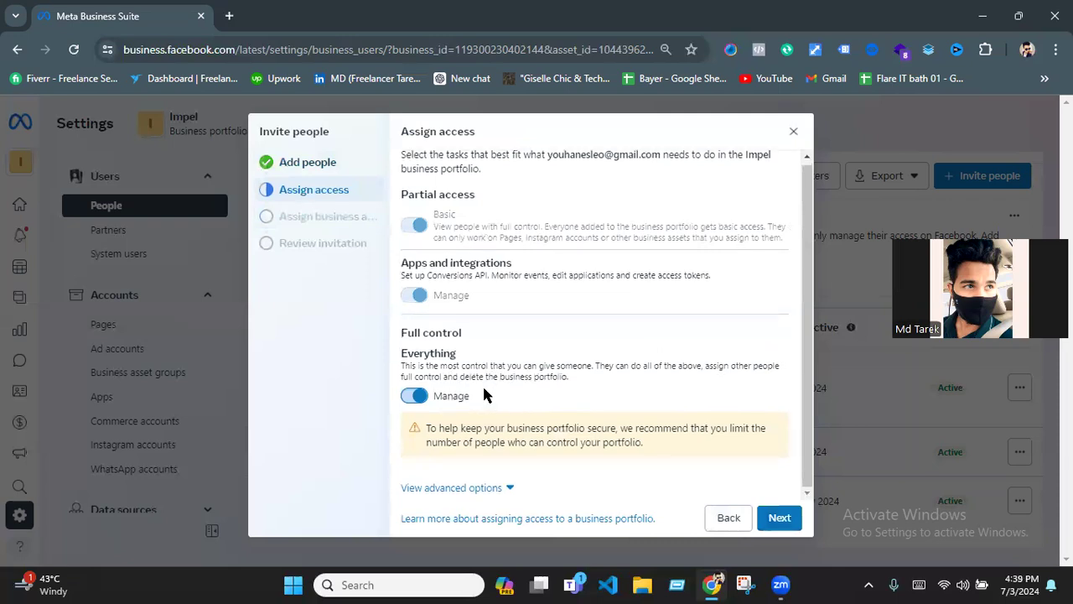
click(509, 489)
scroll(497, 474, down, 1)
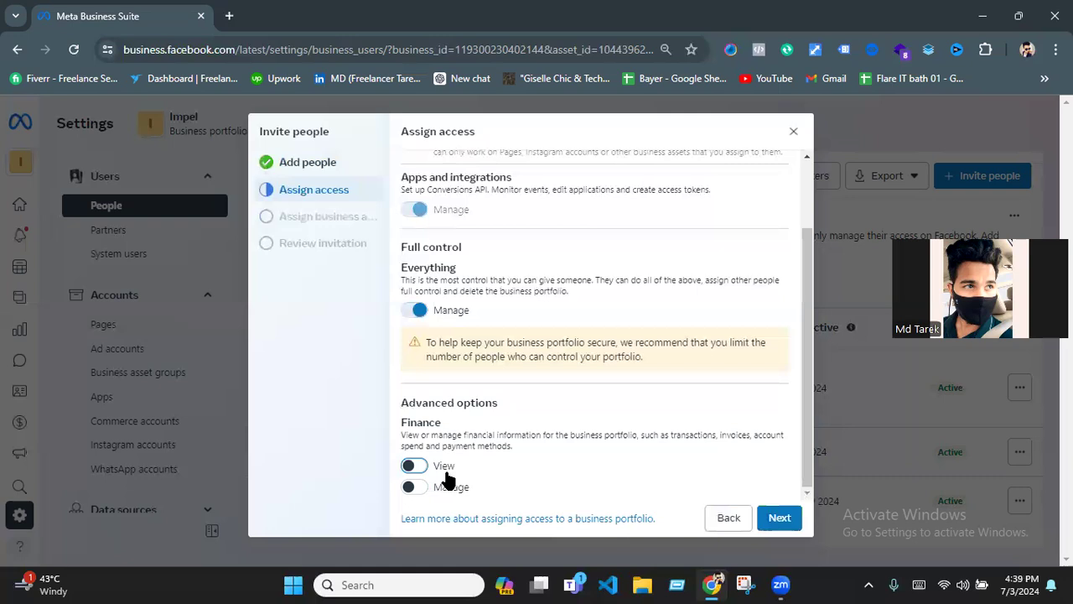
click(412, 487)
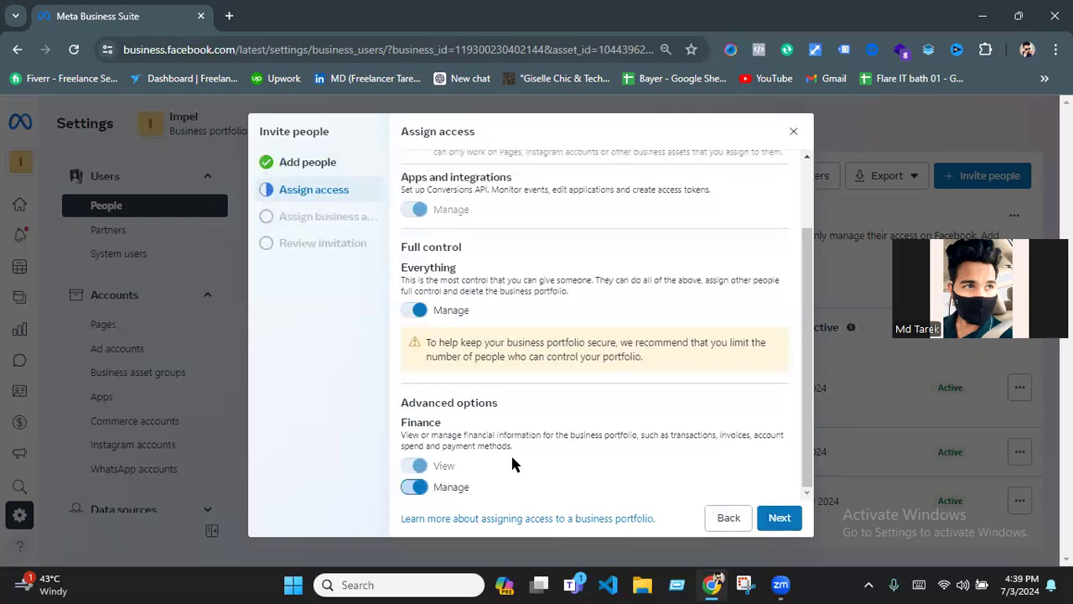
scroll(593, 400, up, 1)
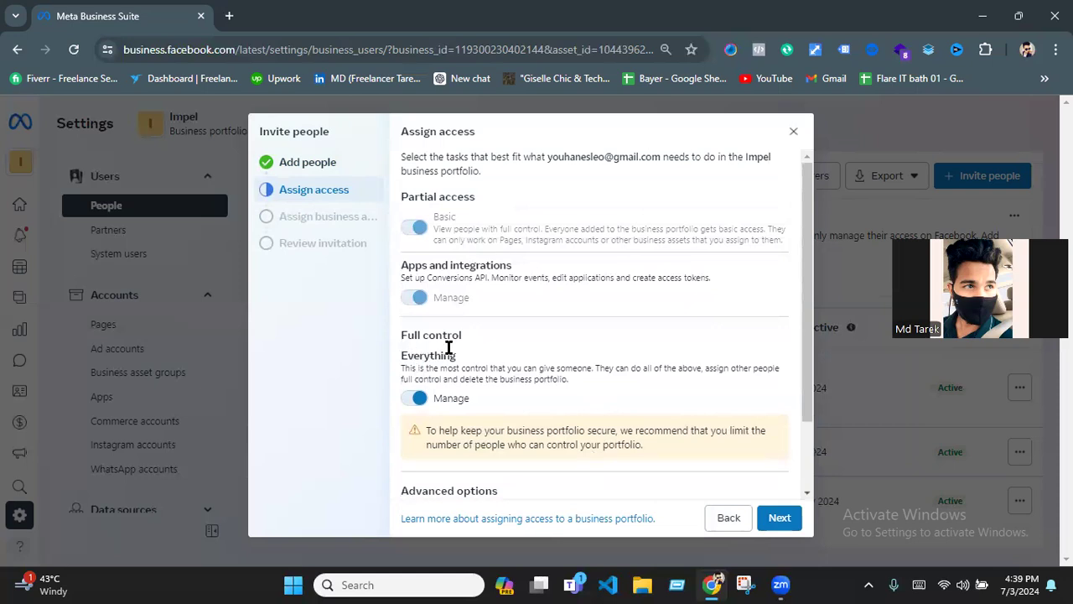
click(778, 521)
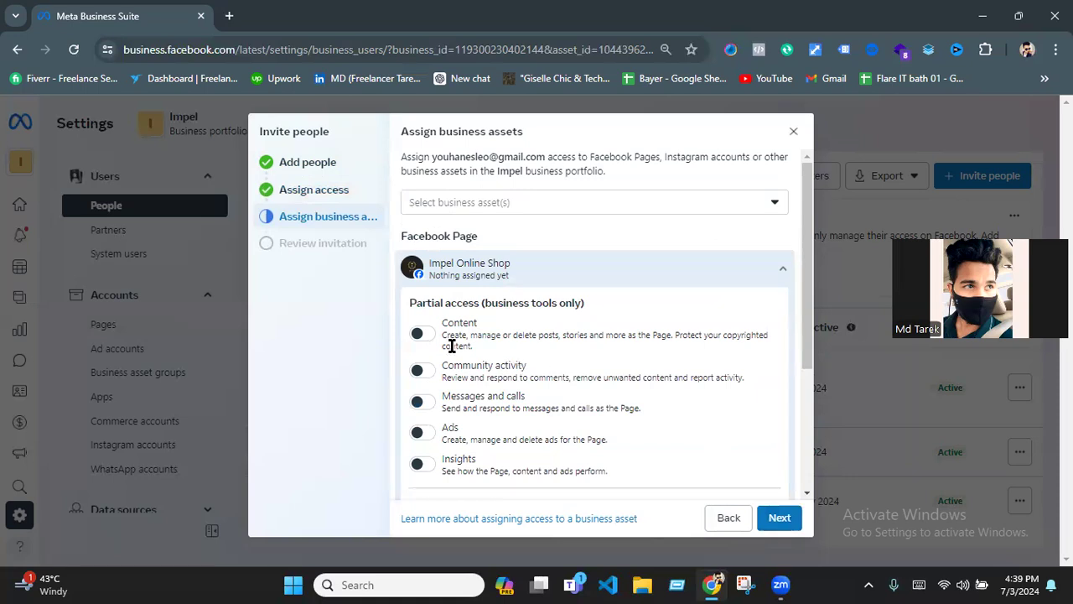
- Give the invitee full control (Everything) of the Impel Online Shop Facebook Page and send the invitation
scroll(453, 340, down, 3)
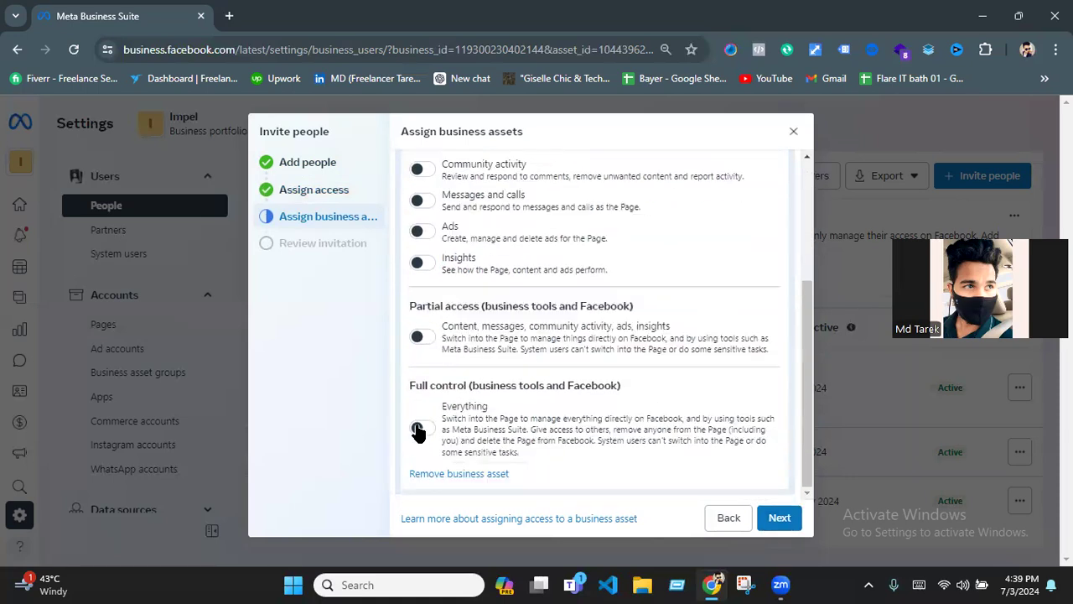
click(420, 428)
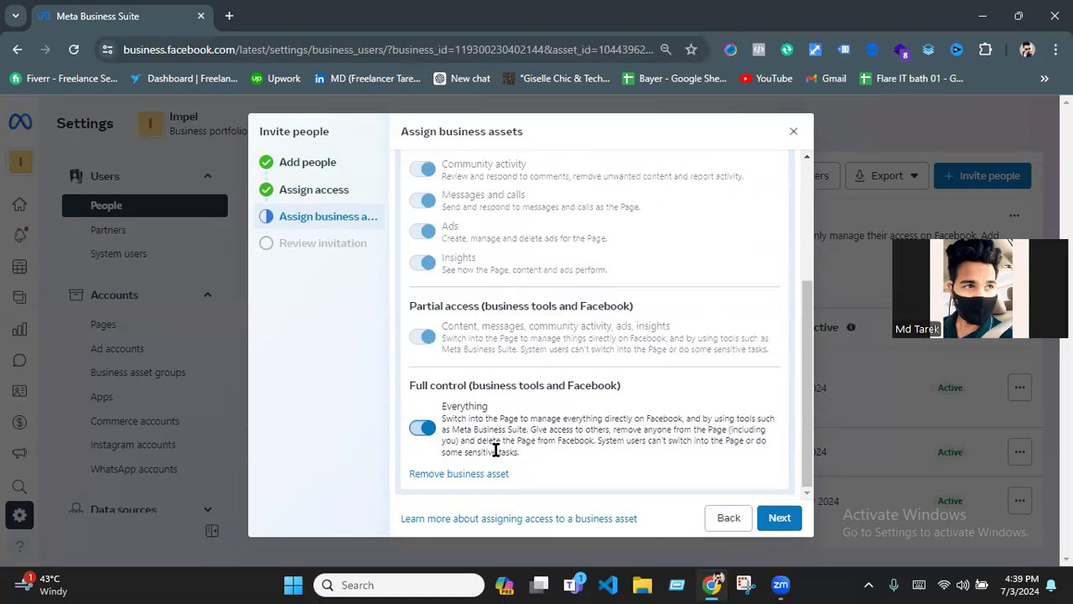
click(781, 522)
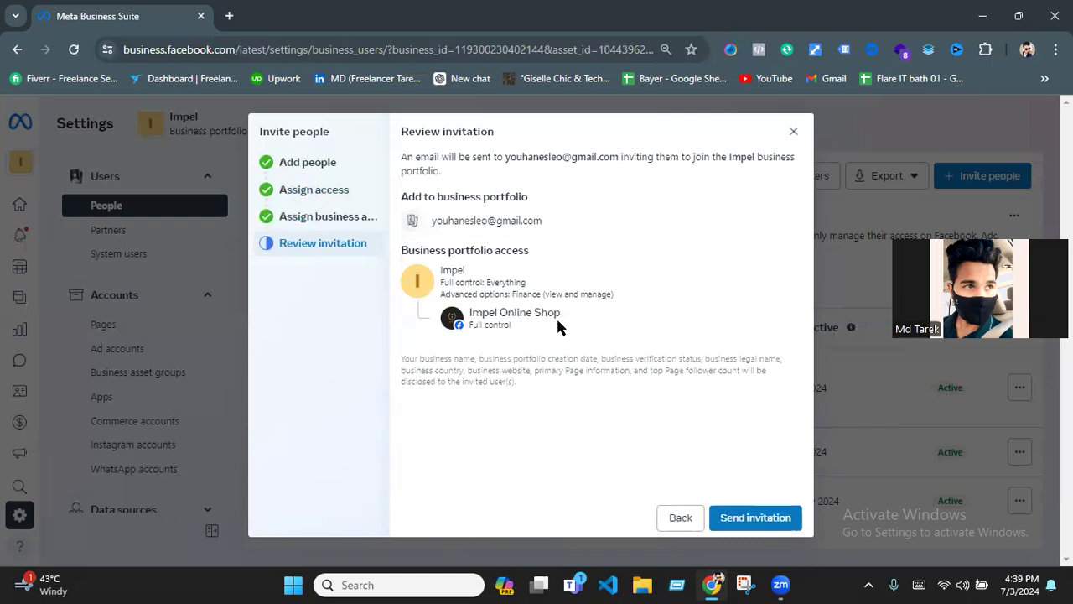
click(772, 520)
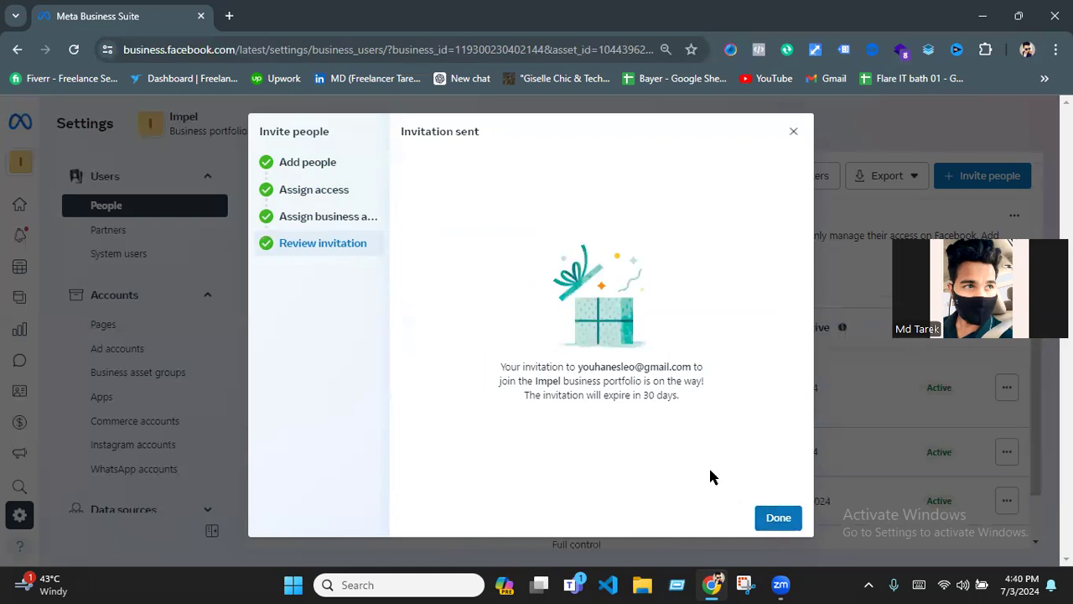
click(778, 517)
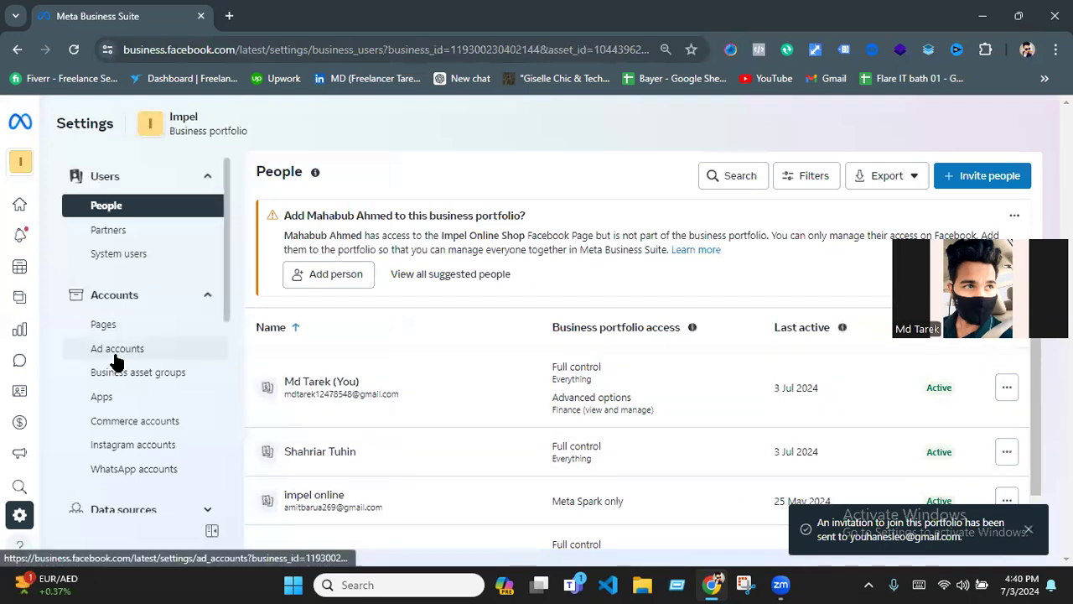
- Assign the invited person to the impel ad account with full control (Manage ad accounts)
click(110, 350)
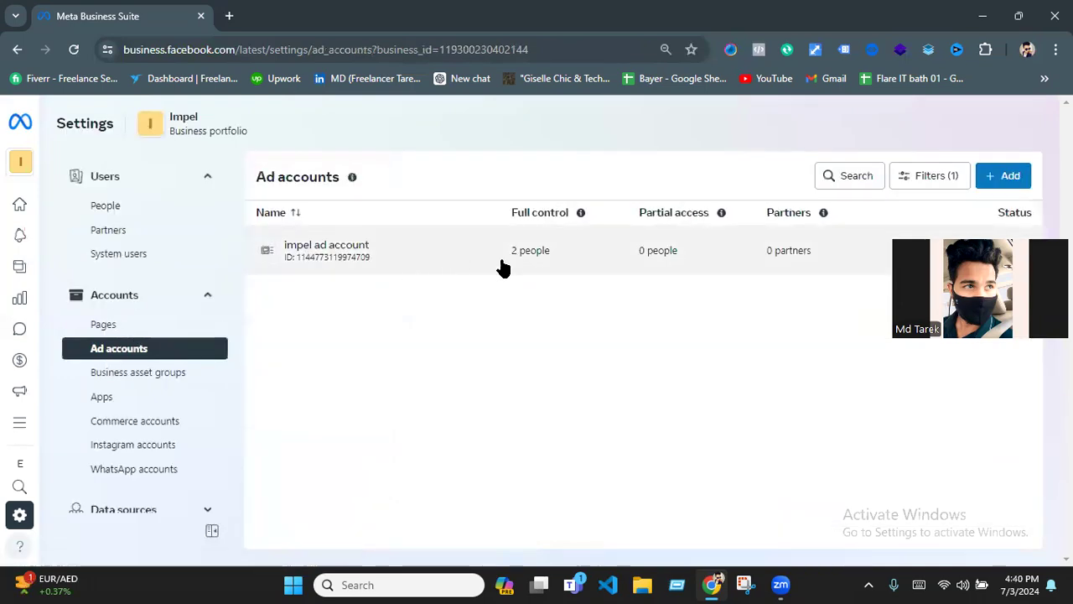
click(592, 261)
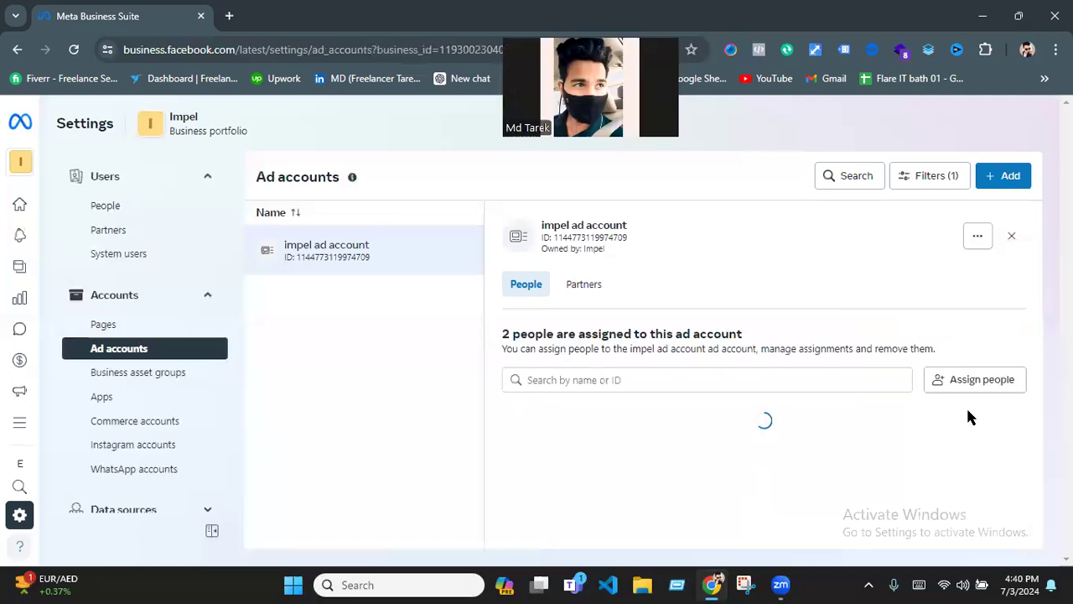
click(987, 385)
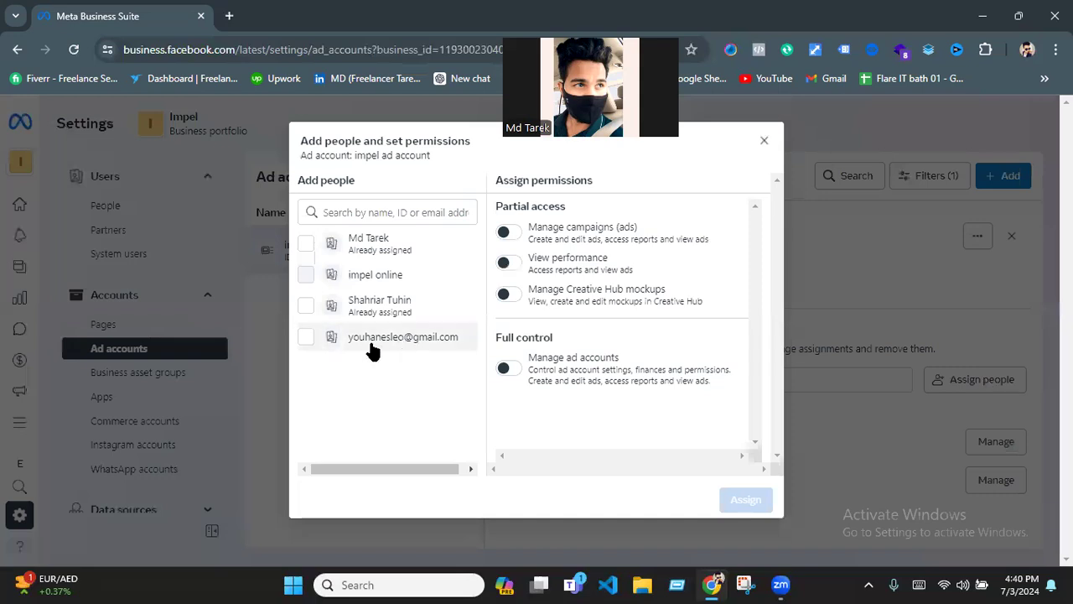
click(304, 339)
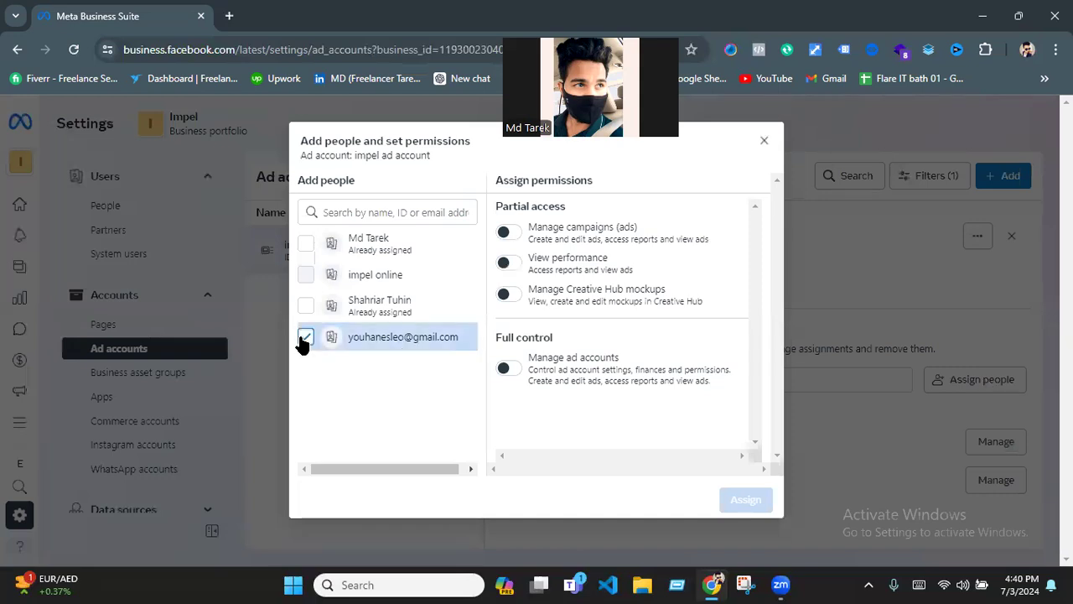
click(505, 368)
click(735, 506)
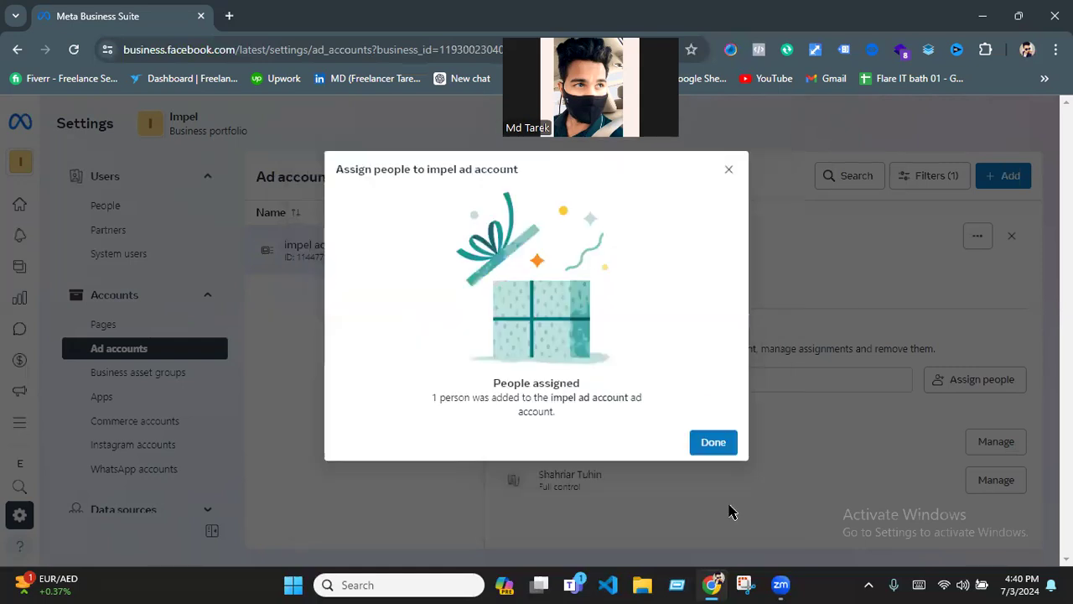
click(711, 444)
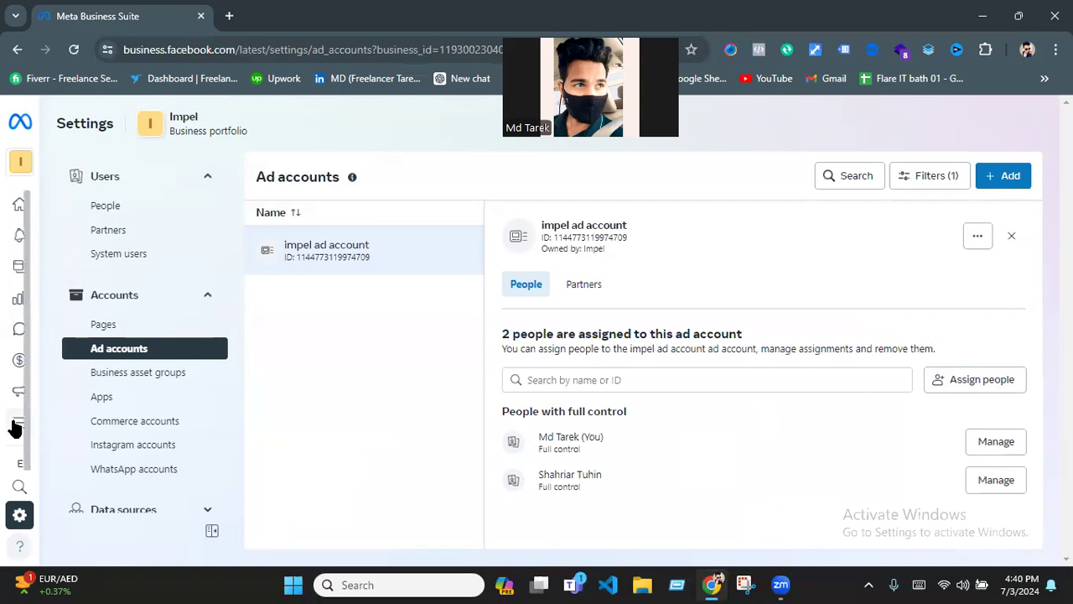
mouse_move(20, 428)
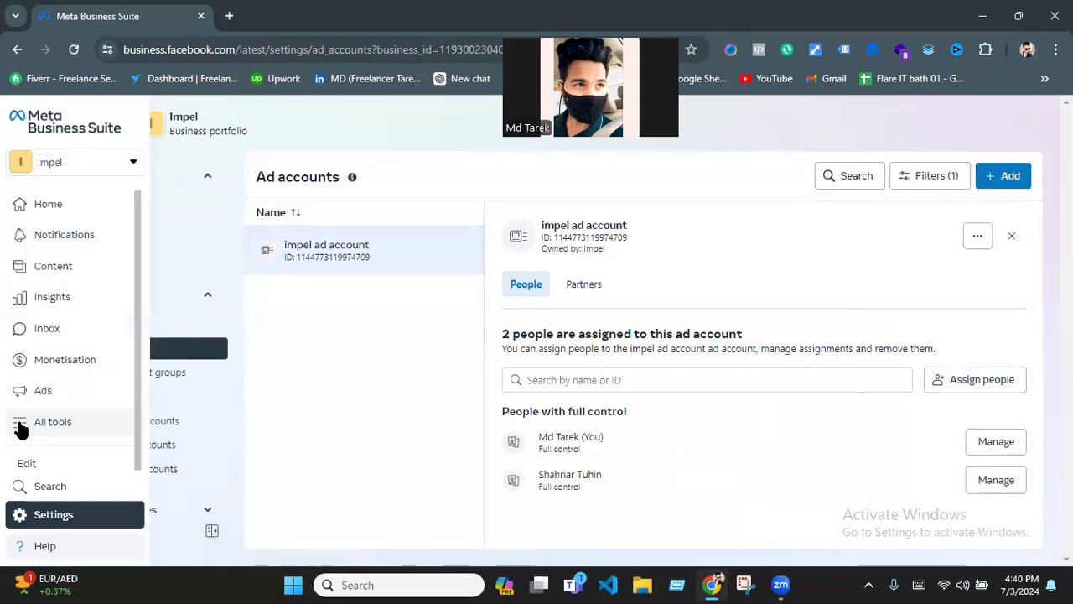
click(20, 427)
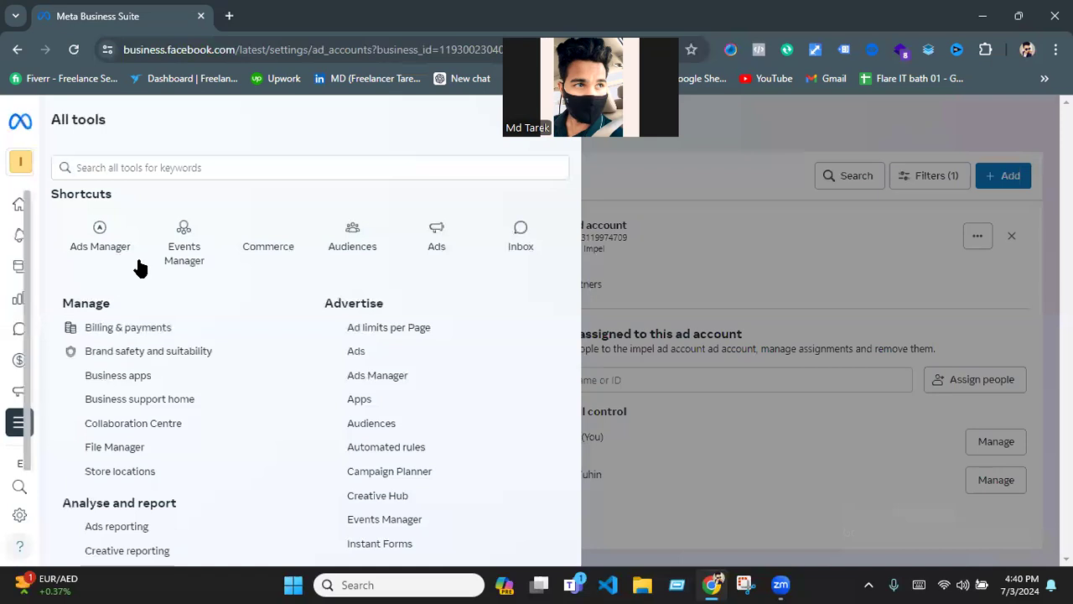
click(190, 248)
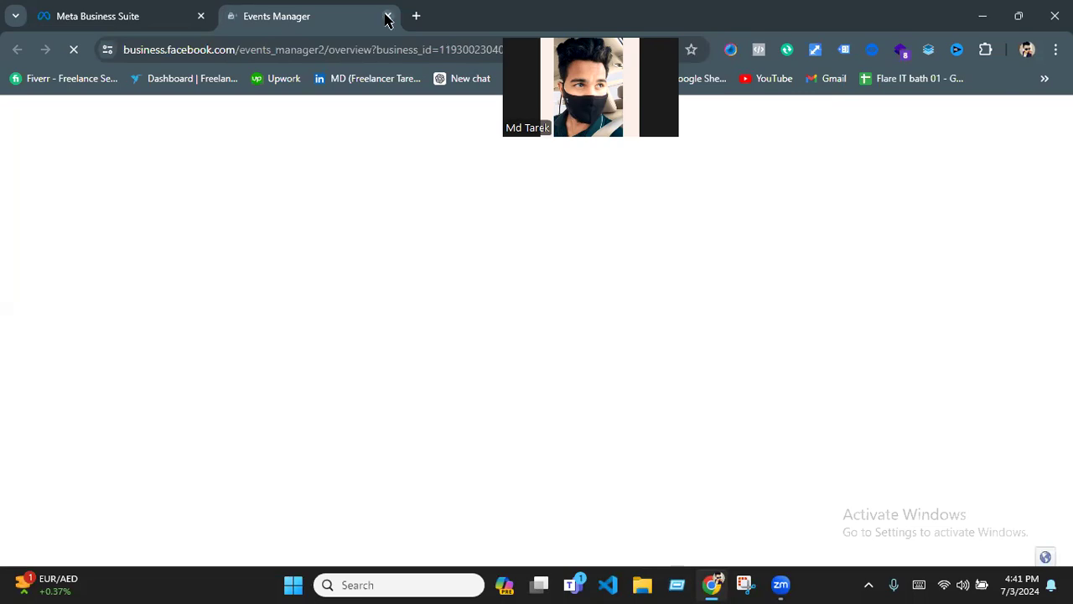
click(386, 18)
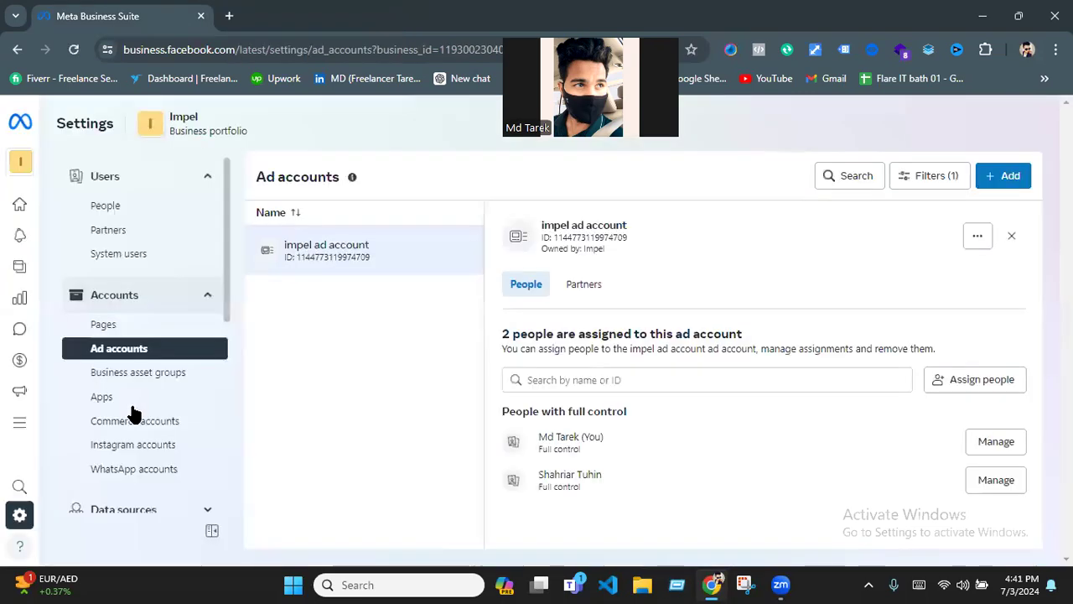
- Open the Datasets settings under the portfolio's data sources
scroll(134, 412, down, 3)
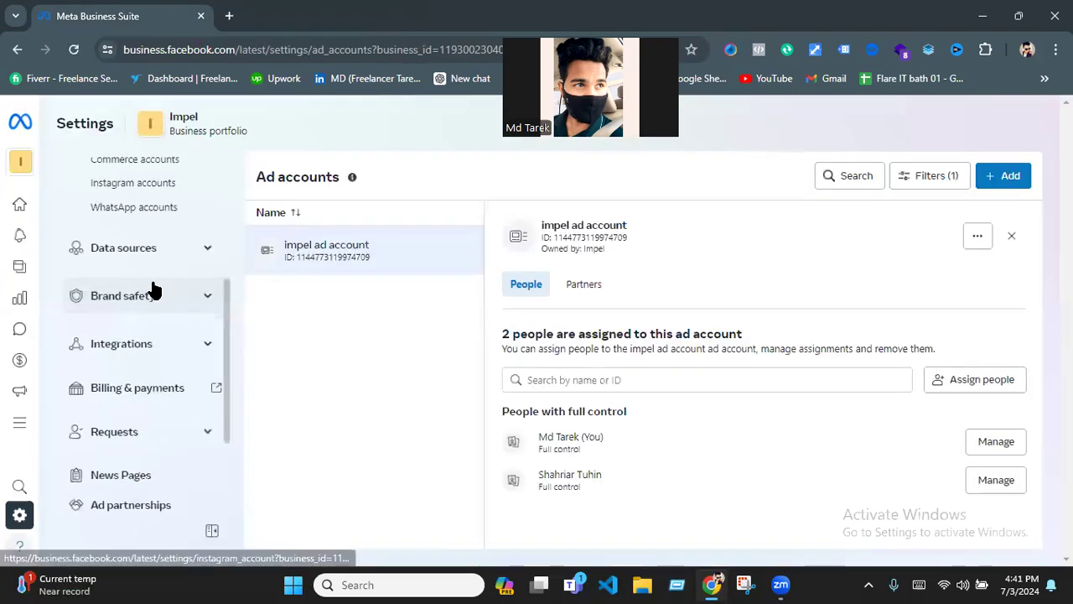
click(208, 248)
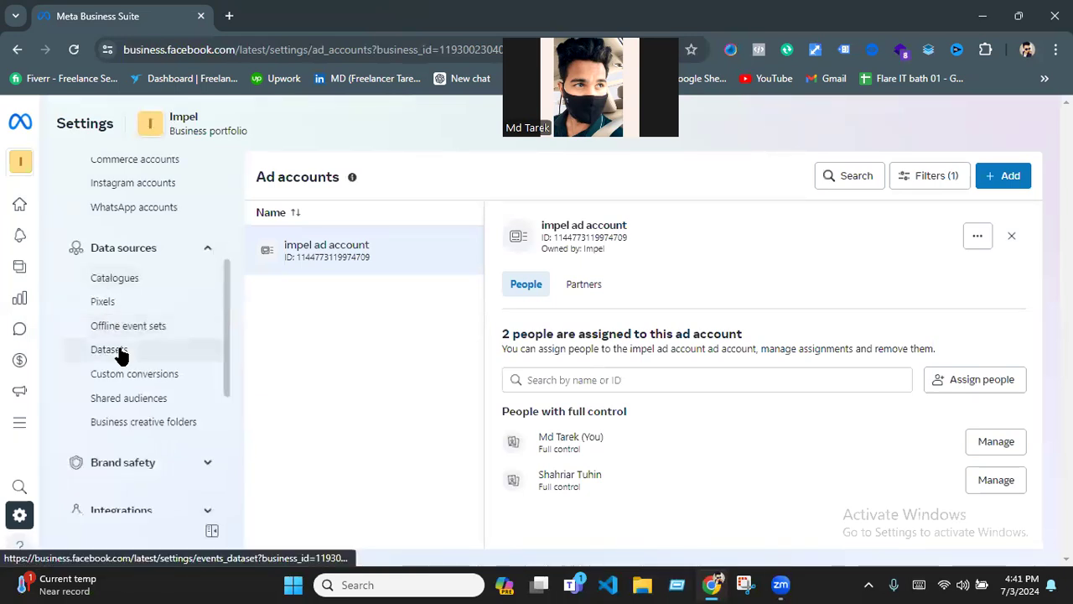
click(120, 353)
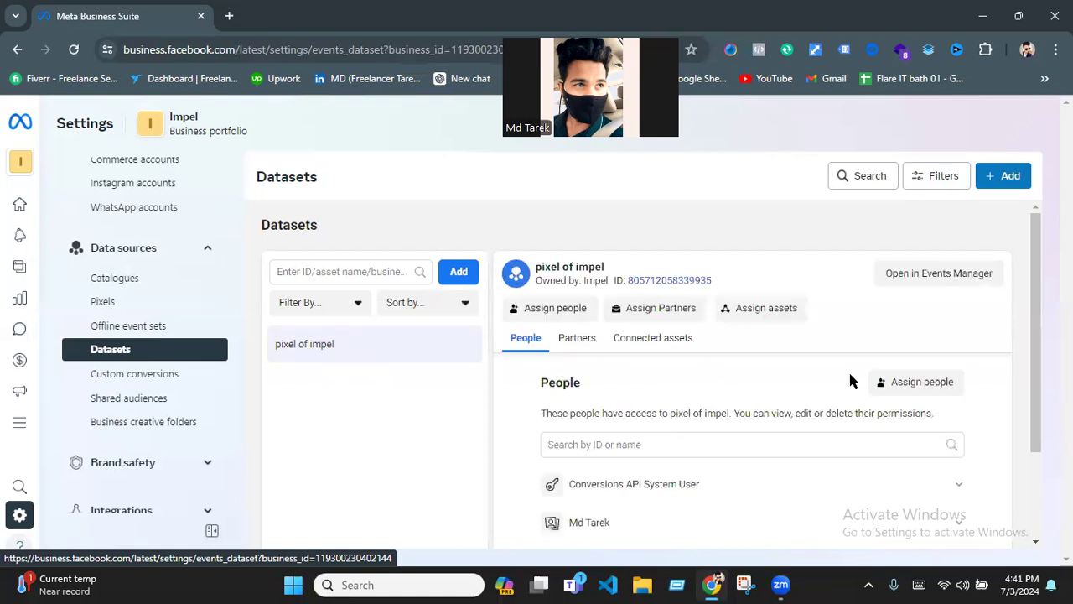
- Try to assign the invited person to the pixel of impel dataset with full control (Manage events dataset)
scroll(890, 285, down, 1)
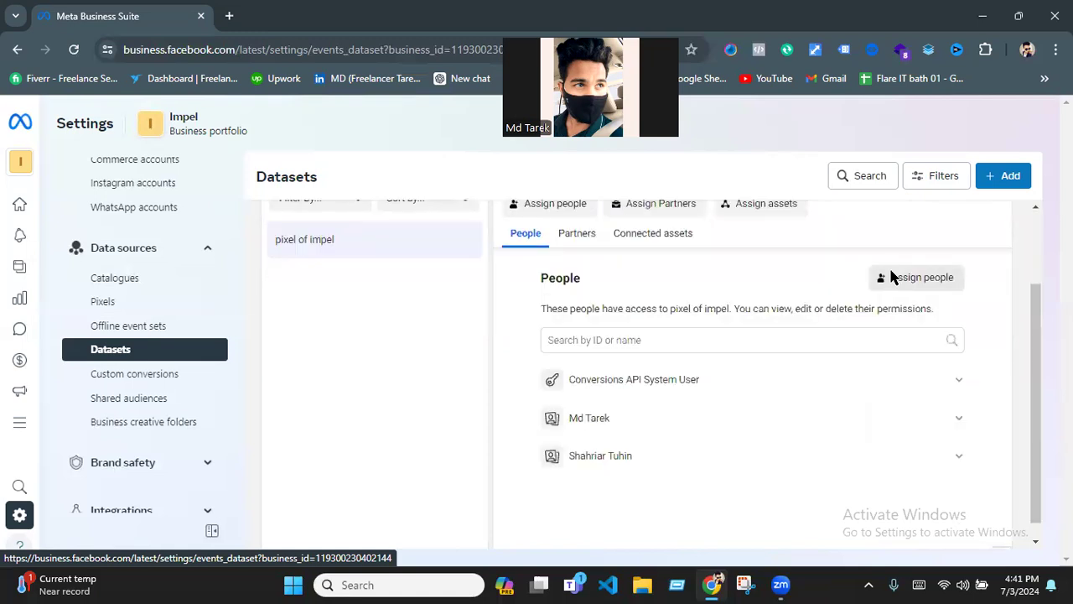
click(892, 280)
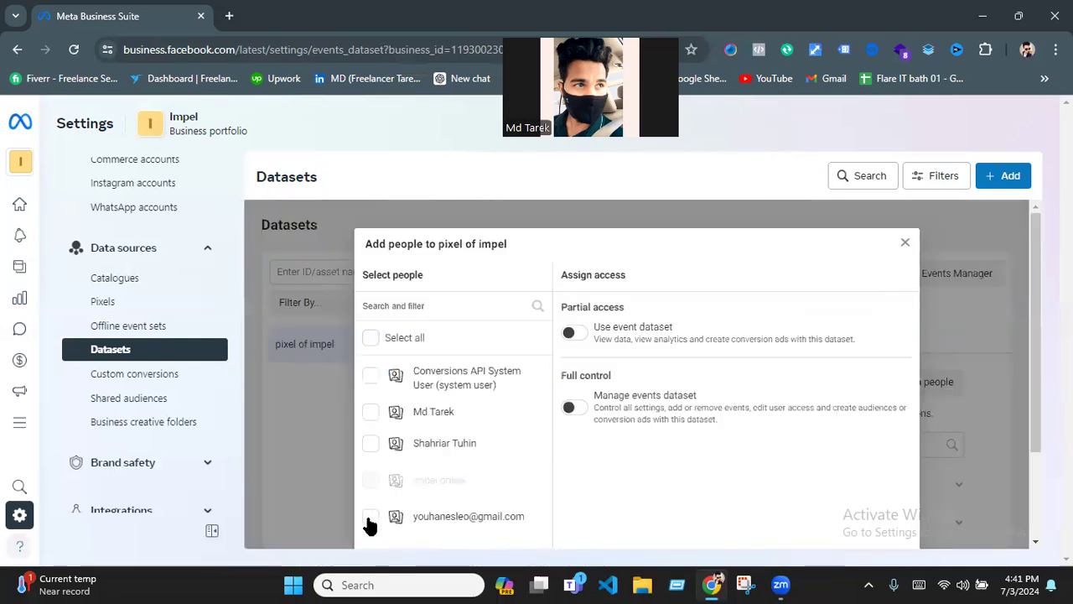
click(394, 508)
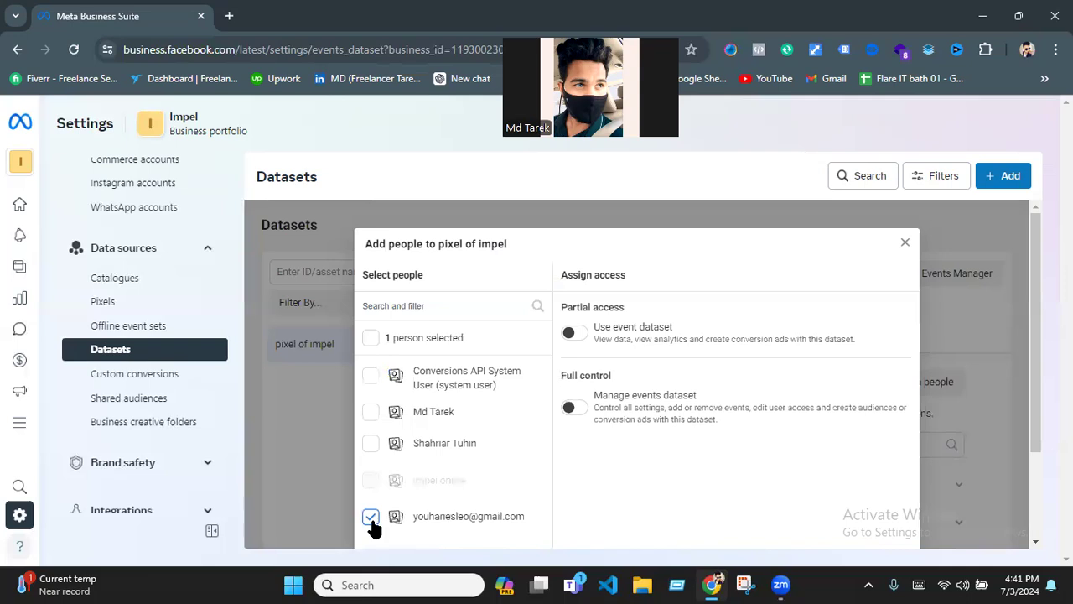
click(570, 407)
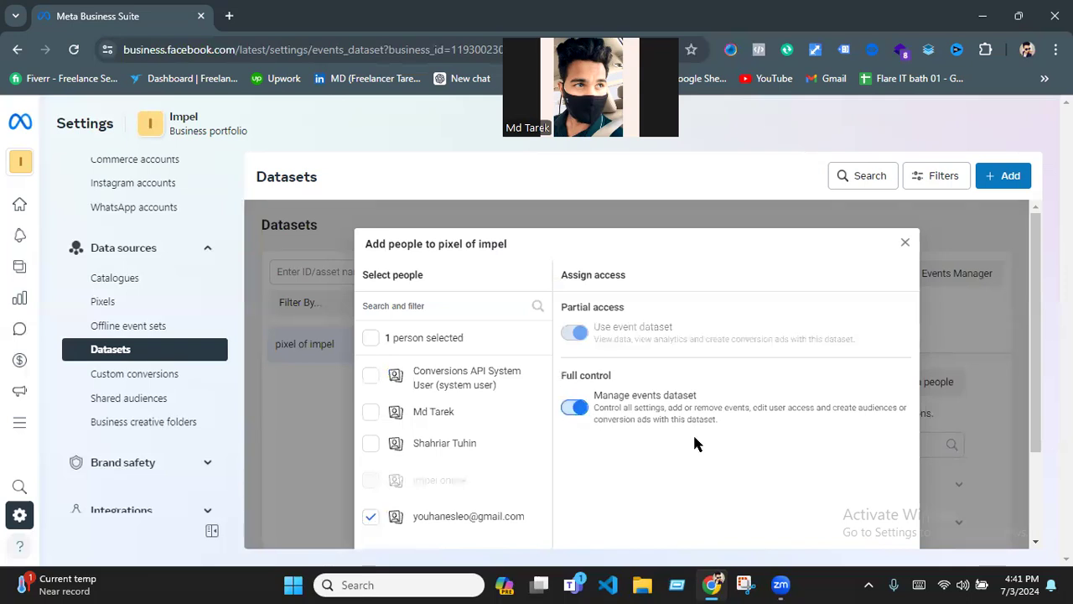
scroll(830, 506, down, 2)
click(879, 499)
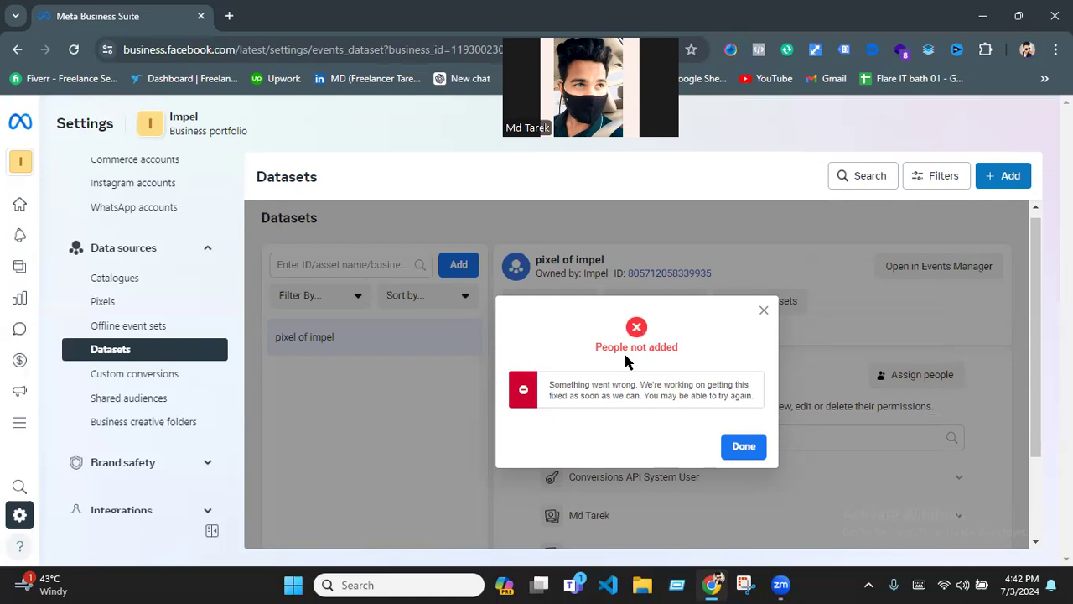
click(764, 312)
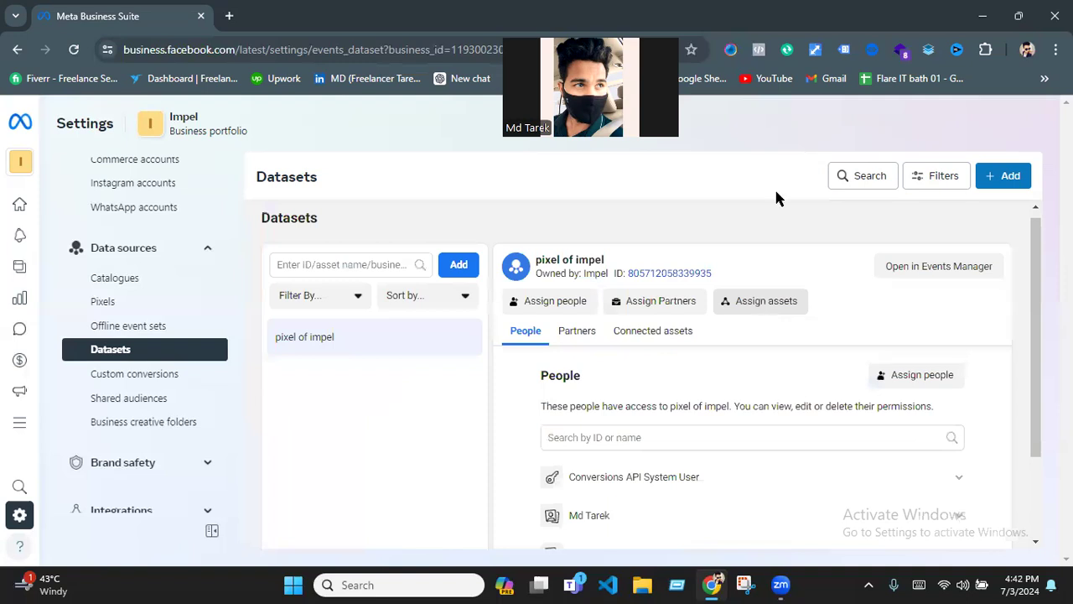